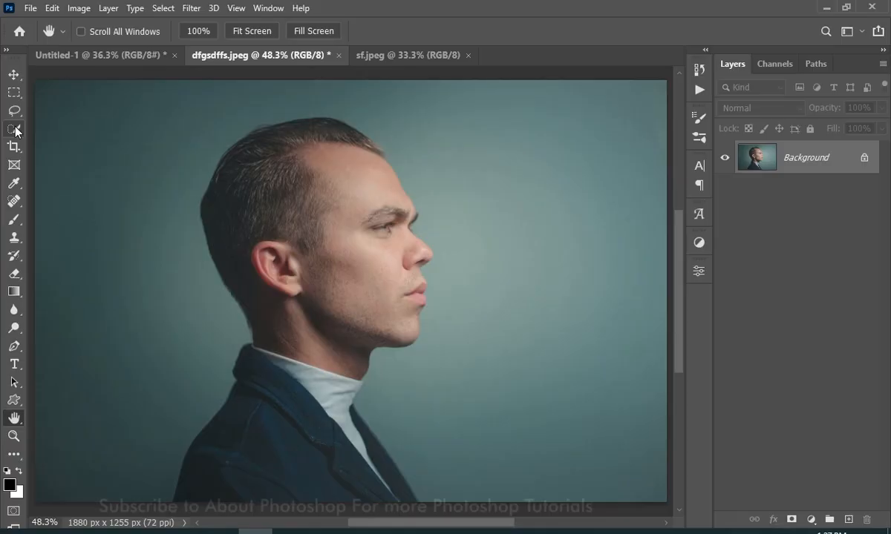
# Select the man in the portrait with Select Subject and hide the background with a layer mask
pyautogui.click(14, 129)
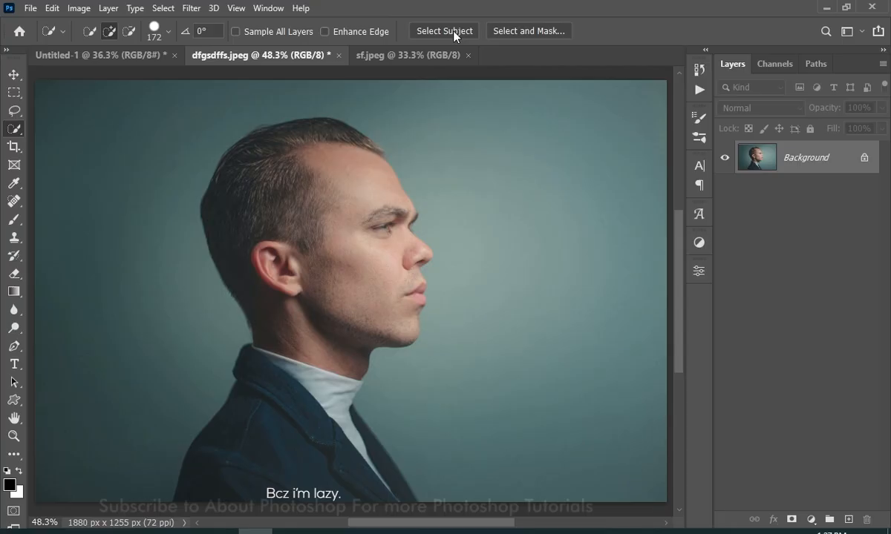
pyautogui.click(426, 31)
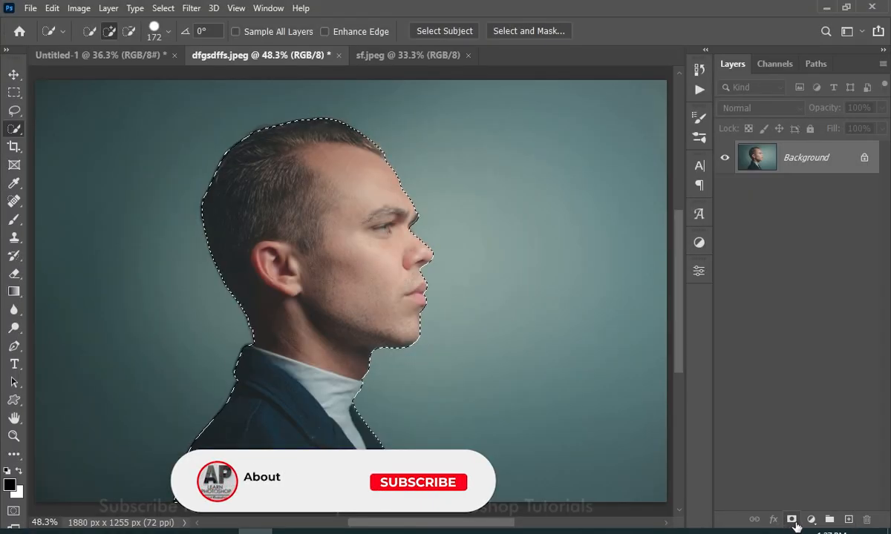
pyautogui.click(791, 520)
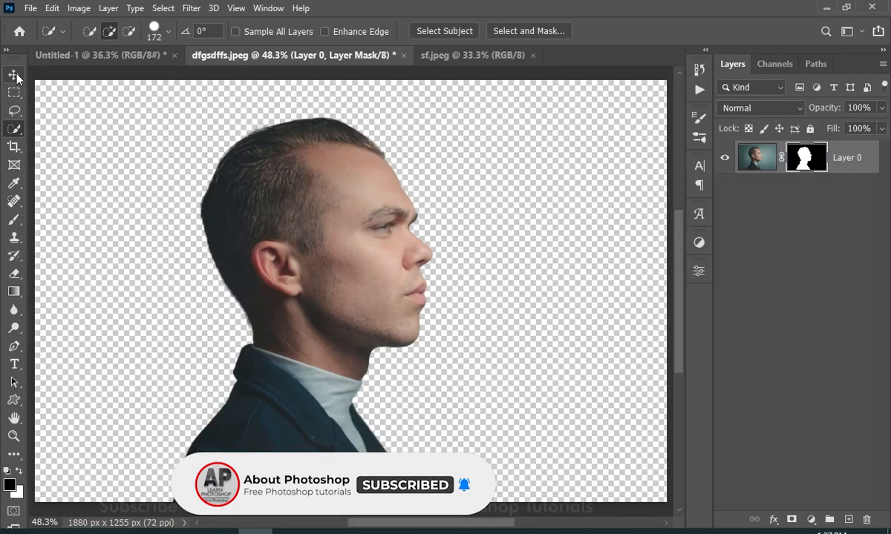
# Move the masked portrait into the Untitled-1 document with the Move tool
pyautogui.click(14, 74)
pyautogui.moveTo(363, 237); pyautogui.dragTo(202, 120)
pyautogui.moveTo(340, 220); pyautogui.dragTo(343, 227)
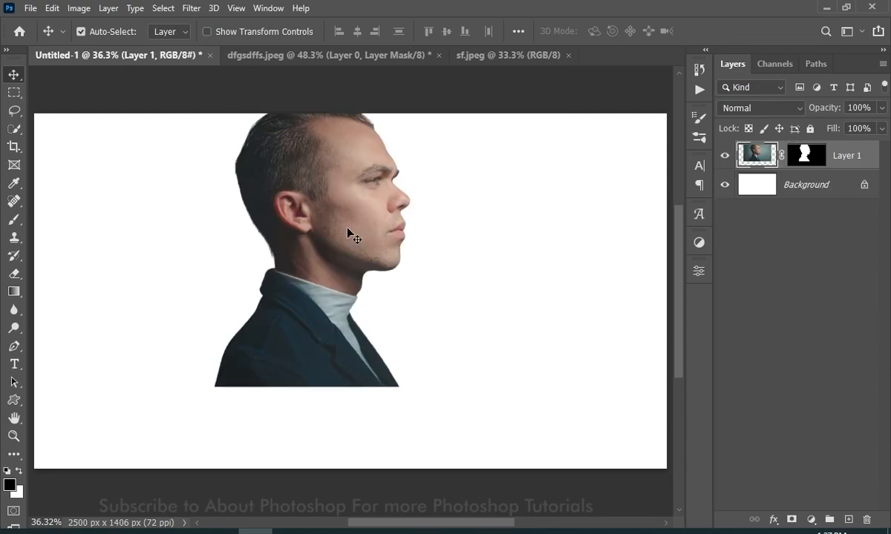
# Enlarge the portrait with Free Transform to span the full canvas height and centre it on the canvas
pyautogui.hotkey('ctrl', 't')
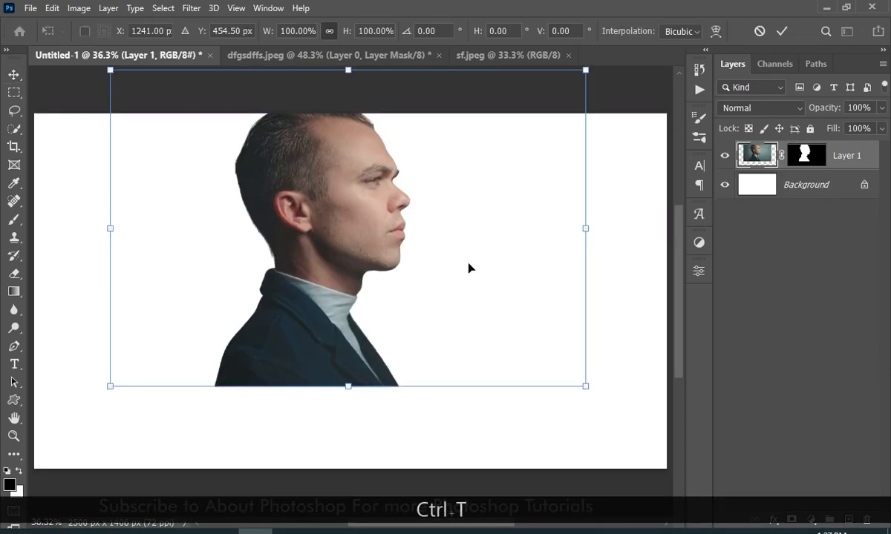
pyautogui.moveTo(351, 389); pyautogui.dragTo(365, 471)
pyautogui.moveTo(348, 70); pyautogui.dragTo(350, 155)
pyautogui.moveTo(352, 325); pyautogui.dragTo(375, 298)
pyautogui.moveTo(376, 445); pyautogui.dragTo(378, 457)
pyautogui.moveTo(367, 354); pyautogui.dragTo(372, 371)
pyautogui.moveTo(365, 119)
pyautogui.mouseDown()
pyautogui.moveTo(377, 121)
pyautogui.moveTo(376, 111)
pyautogui.mouseUp()
pyautogui.moveTo(383, 353); pyautogui.dragTo(302, 369)
pyautogui.press('Return')
pyautogui.hotkey('ctrl', 't')
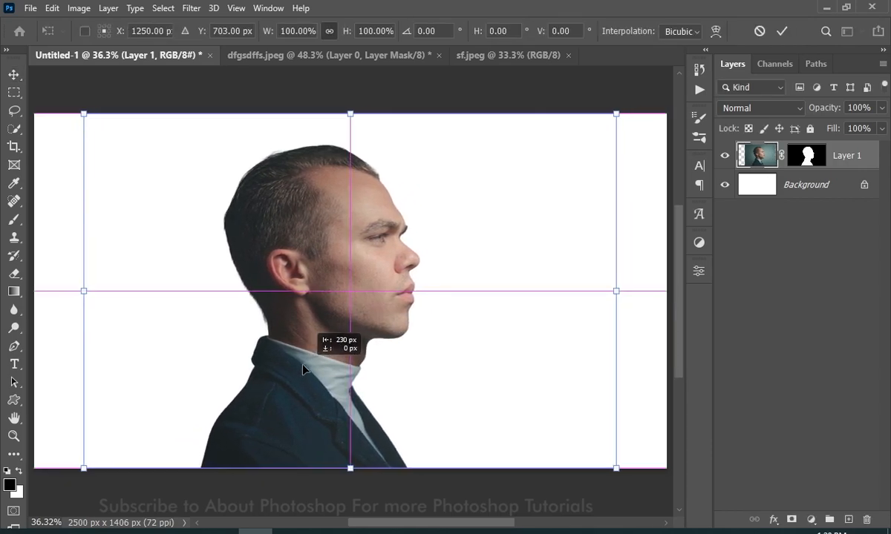
pyautogui.press('Return')
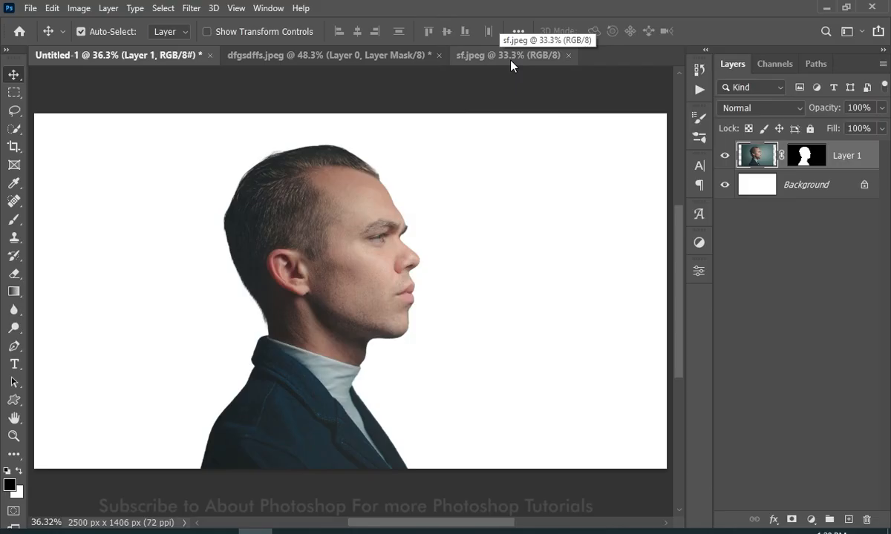
# Copy the entire forest image from sf.jpeg and paste it into the Untitled-1 document
pyautogui.click(508, 59)
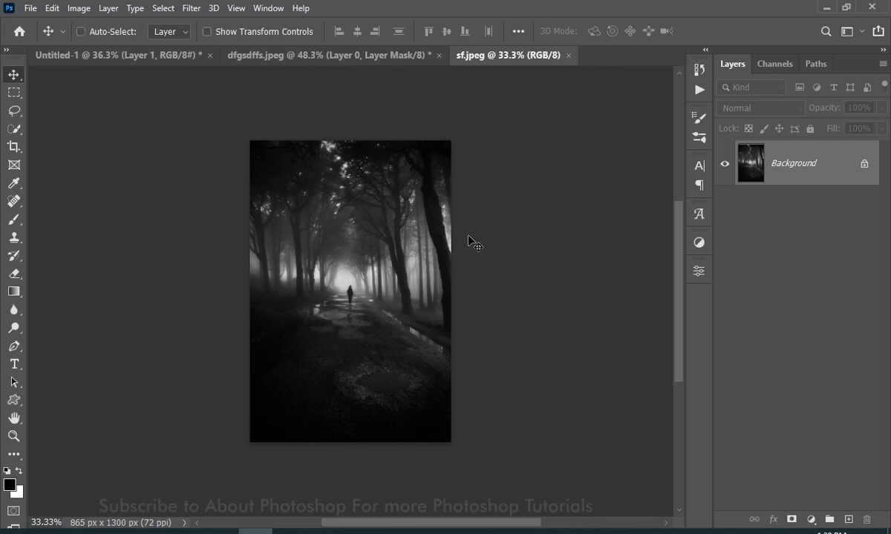
pyautogui.hotkey('ctrl', '0')
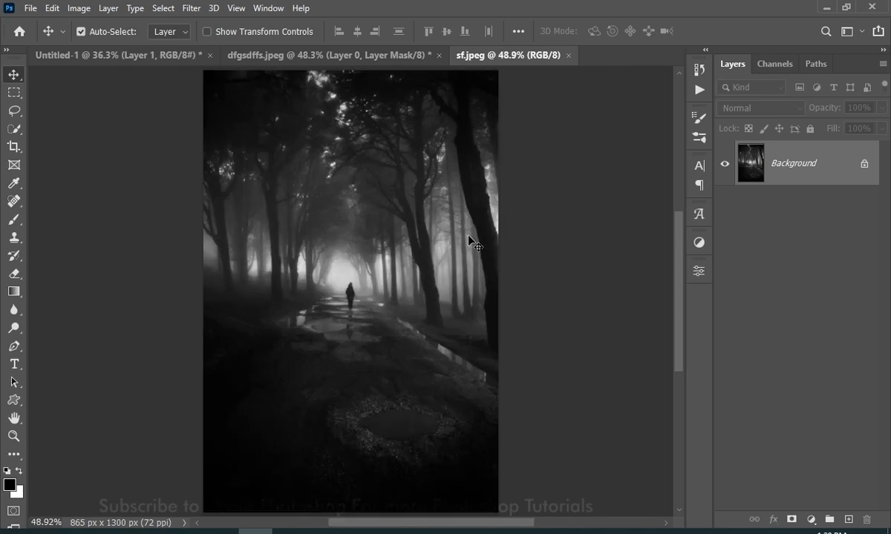
pyautogui.hotkey('ctrl', 'a')
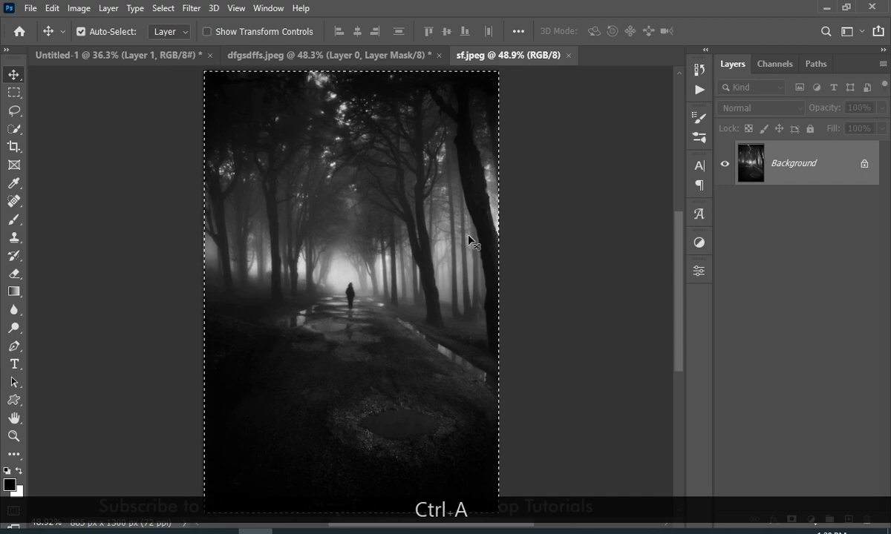
pyautogui.hotkey('ctrl', 'c')
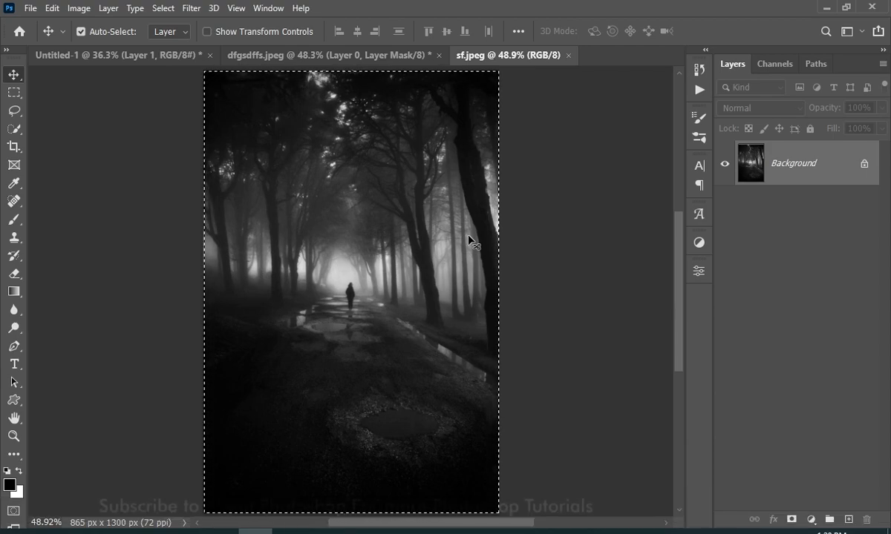
pyautogui.click(154, 57)
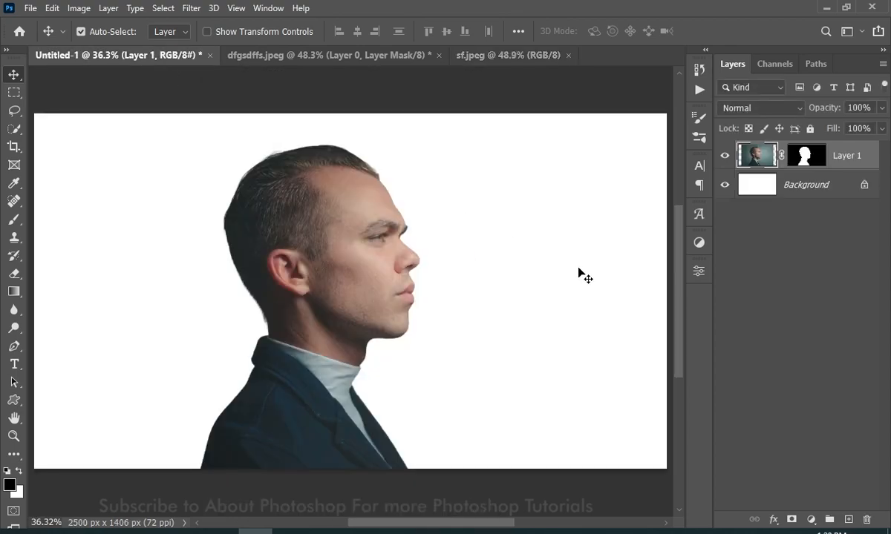
pyautogui.hotkey('ctrl', 'v')
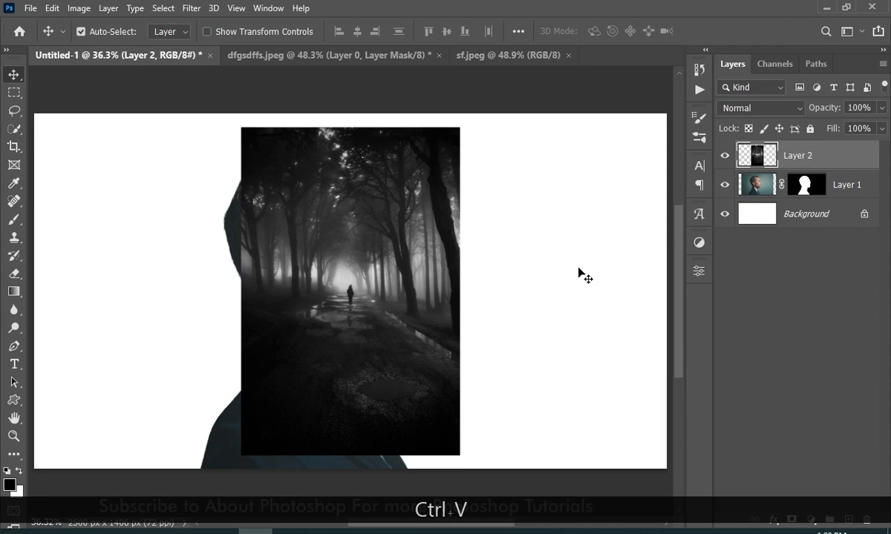
# Free-transform the forest layer to cover the man's head and body down to the canvas's lower edge
pyautogui.hotkey('ctrl', 't')
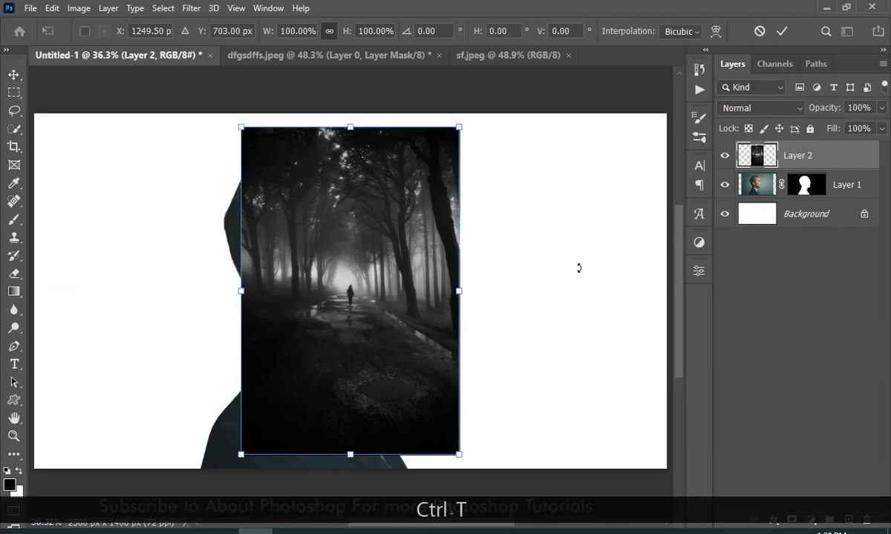
pyautogui.moveTo(340, 434); pyautogui.dragTo(325, 423)
pyautogui.moveTo(307, 127)
pyautogui.mouseDown()
pyautogui.moveTo(308, 171)
pyautogui.moveTo(307, 131)
pyautogui.mouseUp()
pyautogui.moveTo(371, 261); pyautogui.dragTo(378, 255)
pyautogui.press('Return')
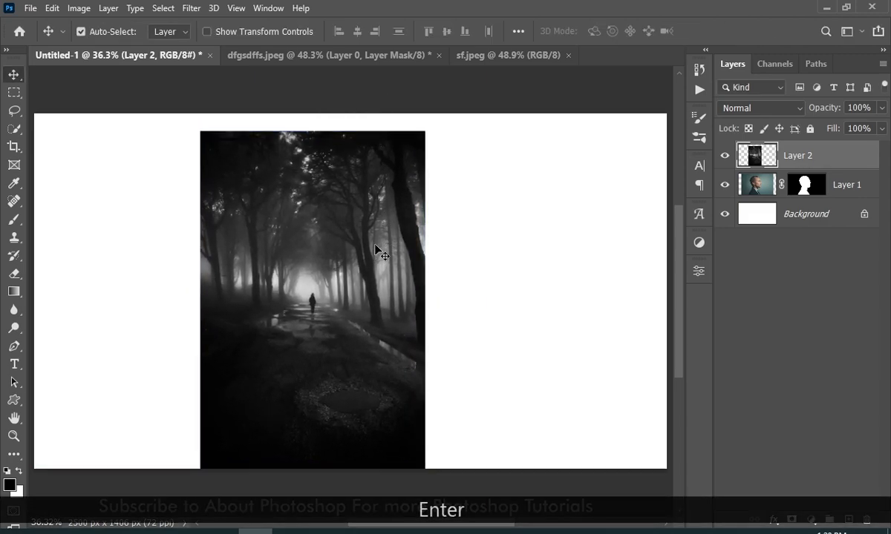
# Clip the forest layer to the portrait layer and add a white layer mask to it
pyautogui.press('alt')
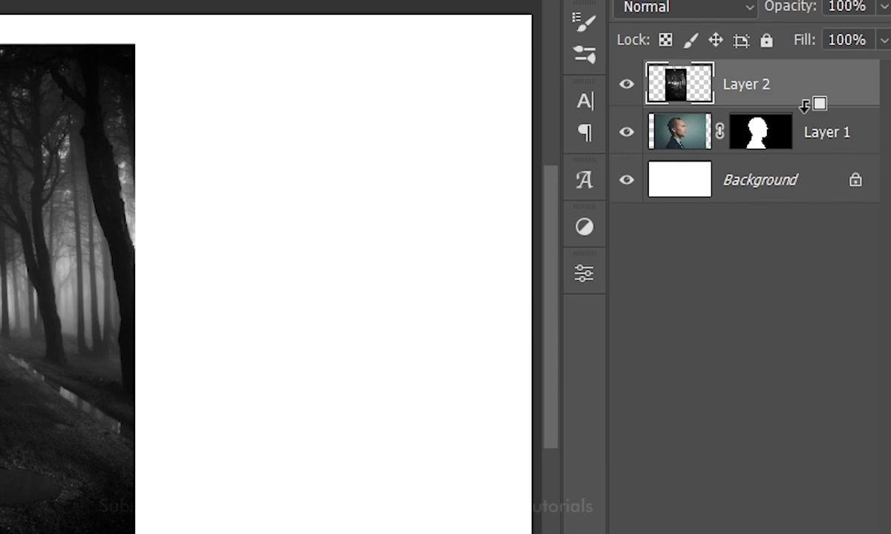
pyautogui.keyDown('alt'); pyautogui.click(804, 106); pyautogui.keyUp('alt')
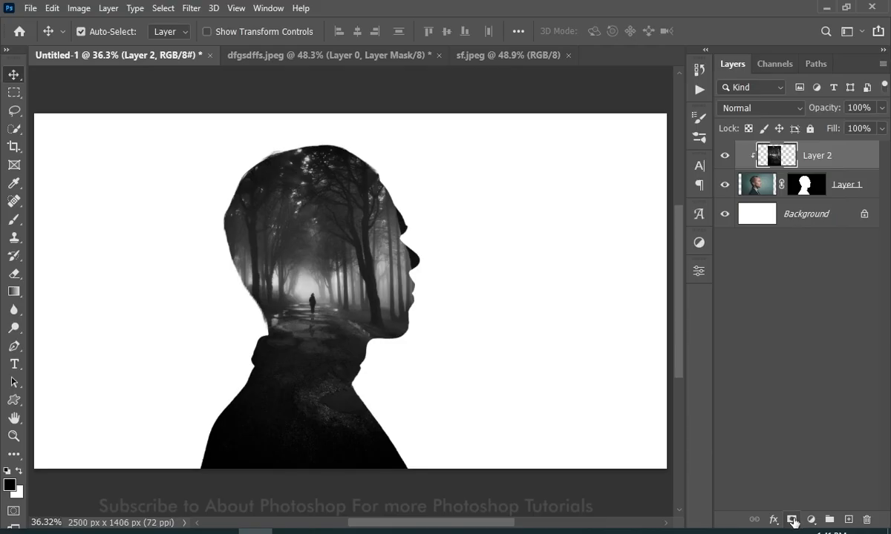
pyautogui.click(792, 522)
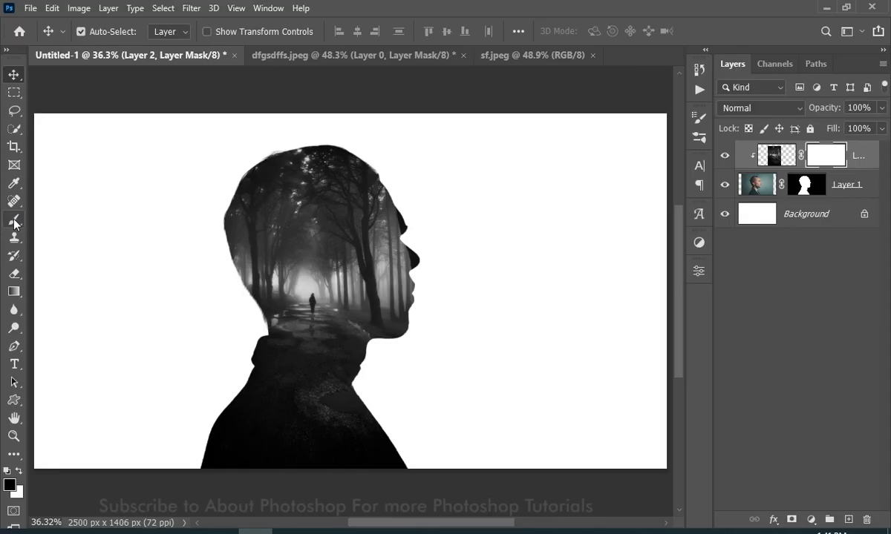
# Choose a soft round brush with 0% hardness from General Brushes and target the forest layer's mask
pyautogui.click(15, 220)
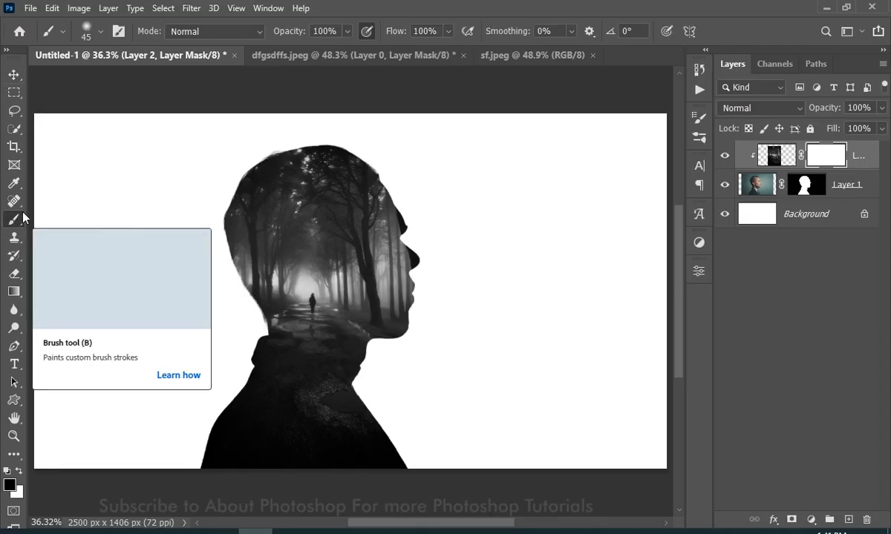
pyautogui.click(101, 32)
pyautogui.click(68, 267)
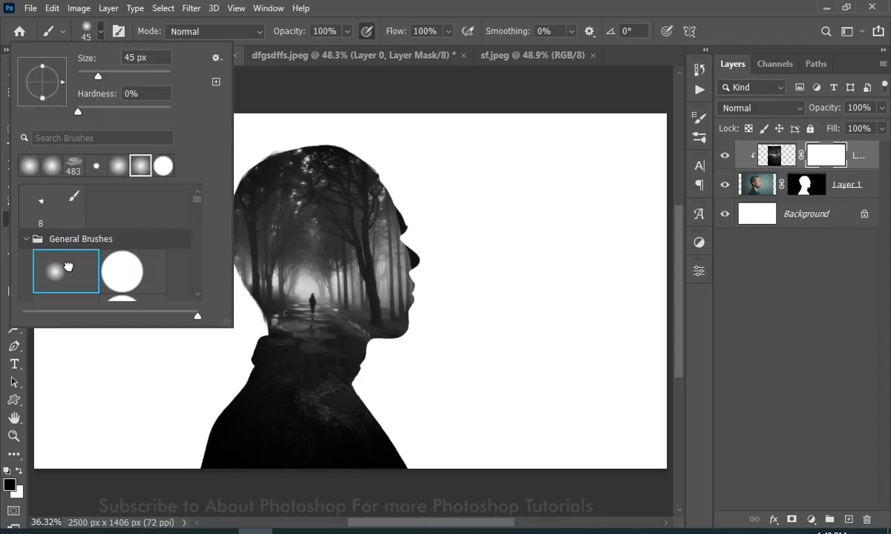
pyautogui.click(721, 303)
pyautogui.click(726, 309)
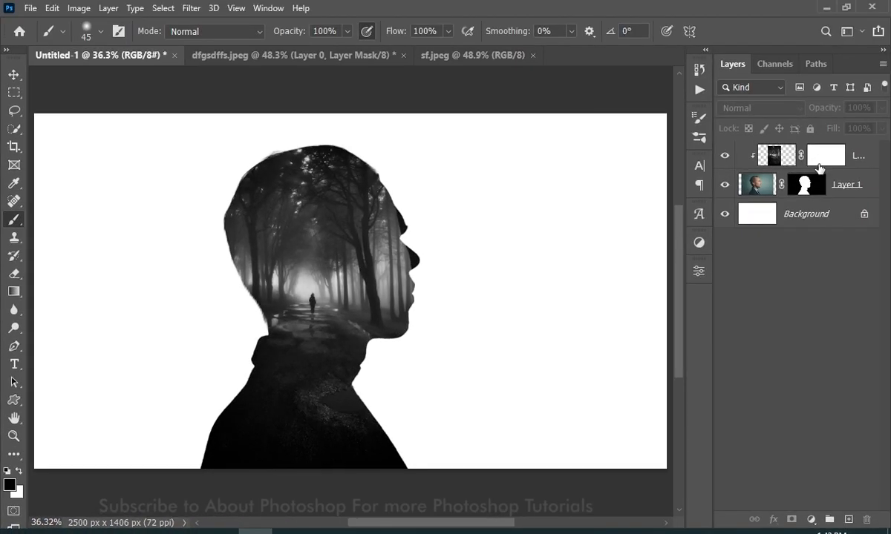
pyautogui.click(824, 157)
pyautogui.moveTo(412, 258); pyautogui.dragTo(447, 262)
pyautogui.moveTo(416, 216); pyautogui.dragTo(422, 350)
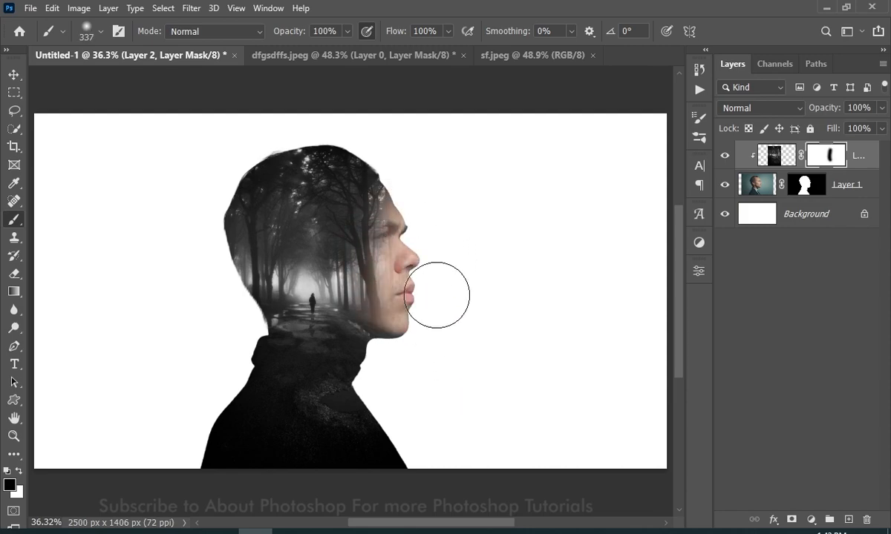
pyautogui.hotkey('ctrl', 'z')
pyautogui.moveTo(431, 250); pyautogui.dragTo(476, 250)
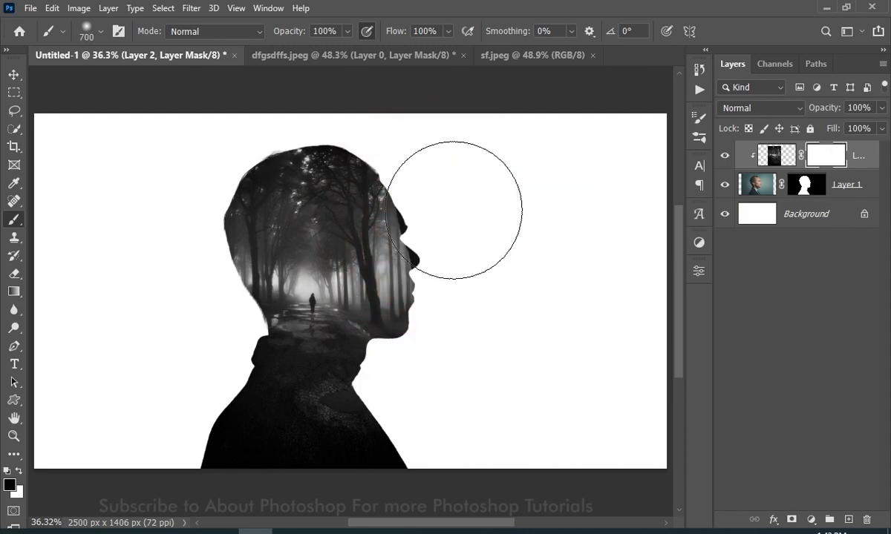
pyautogui.moveTo(456, 213)
pyautogui.mouseDown()
pyautogui.moveTo(438, 247)
pyautogui.moveTo(503, 342)
pyautogui.mouseUp()
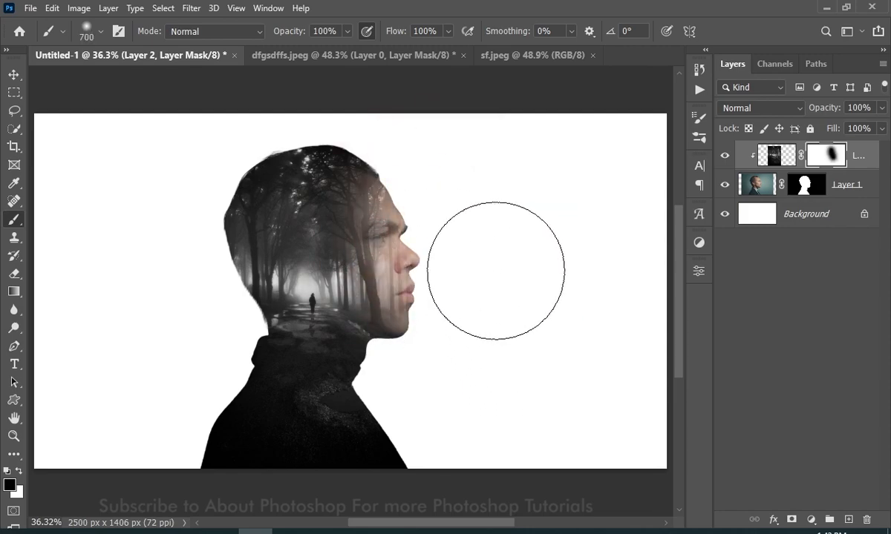
pyautogui.hotkey('ctrl', 'z')
# Paint black on the forest layer's mask along the front of the face with a 469 px brush to reveal it
pyautogui.moveTo(447, 245); pyautogui.dragTo(419, 244)
pyautogui.moveTo(399, 204); pyautogui.dragTo(466, 340)
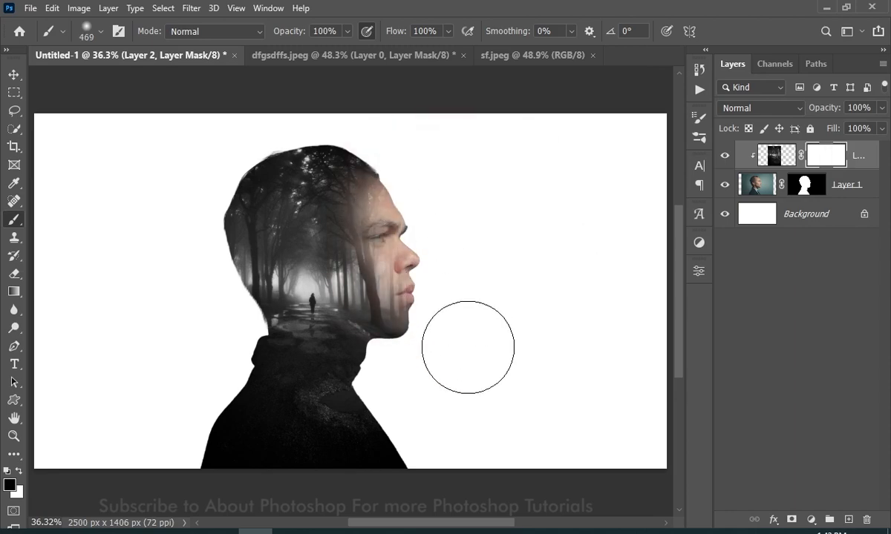
pyautogui.hotkey('ctrl', 'z')
pyautogui.moveTo(440, 248); pyautogui.dragTo(449, 364)
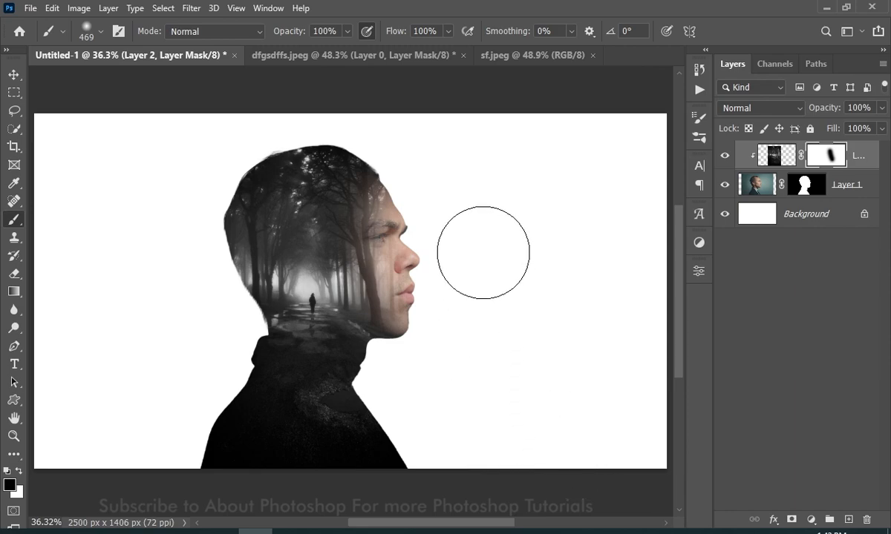
# Rename the portrait layer to "subject"
pyautogui.doubleClick(856, 185)
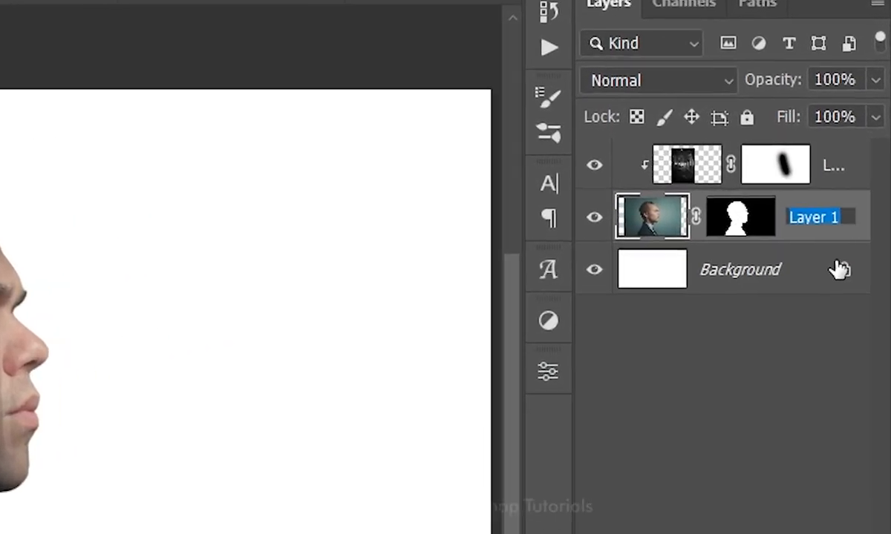
pyautogui.write('subject')
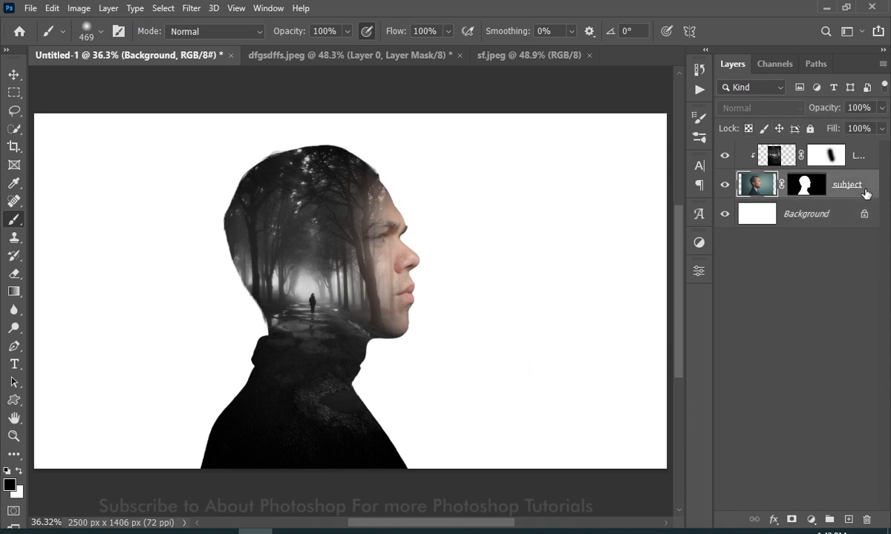
pyautogui.press('Return')
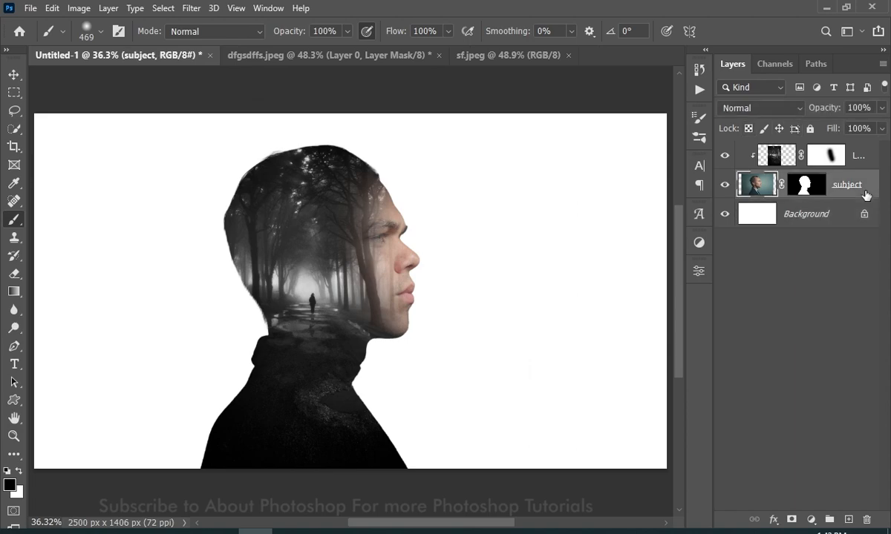
# Add a Solid Color fill layer with the gray 808080 directly above the subject layer
pyautogui.click(812, 522)
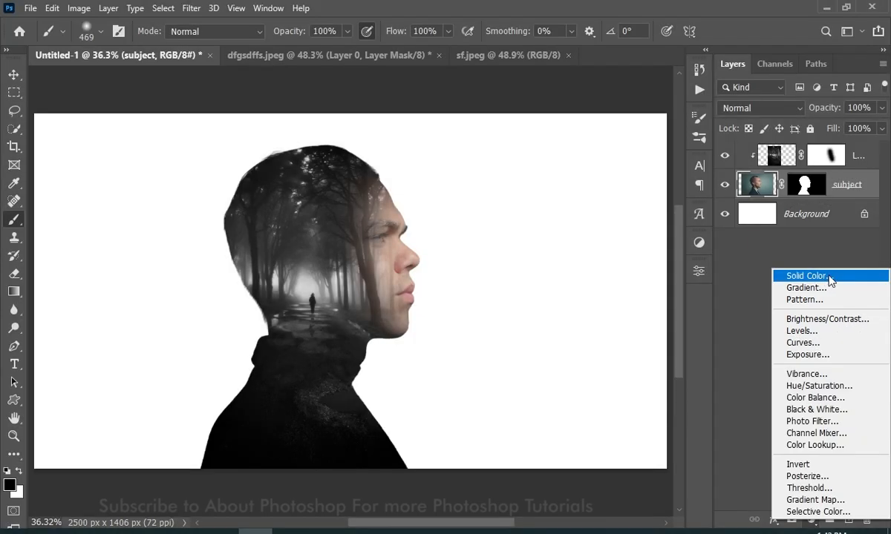
pyautogui.click(835, 282)
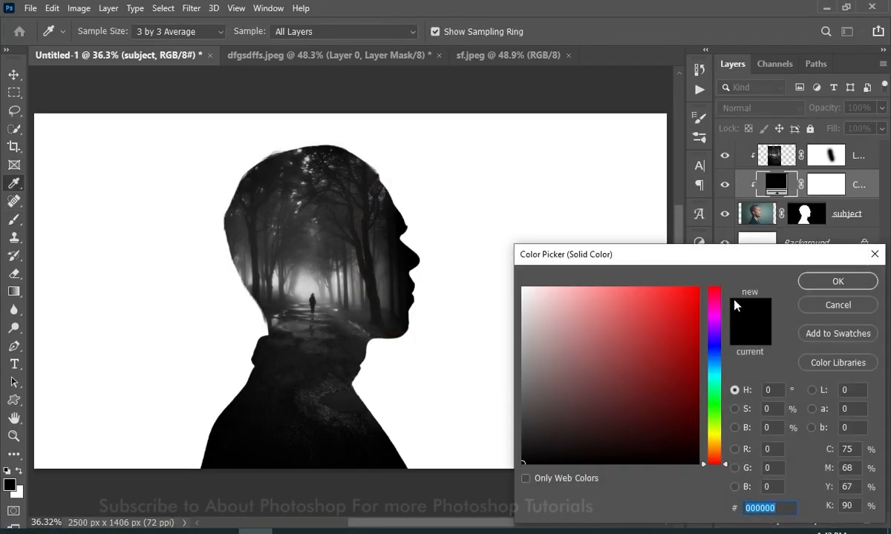
pyautogui.moveTo(717, 260); pyautogui.dragTo(689, 189)
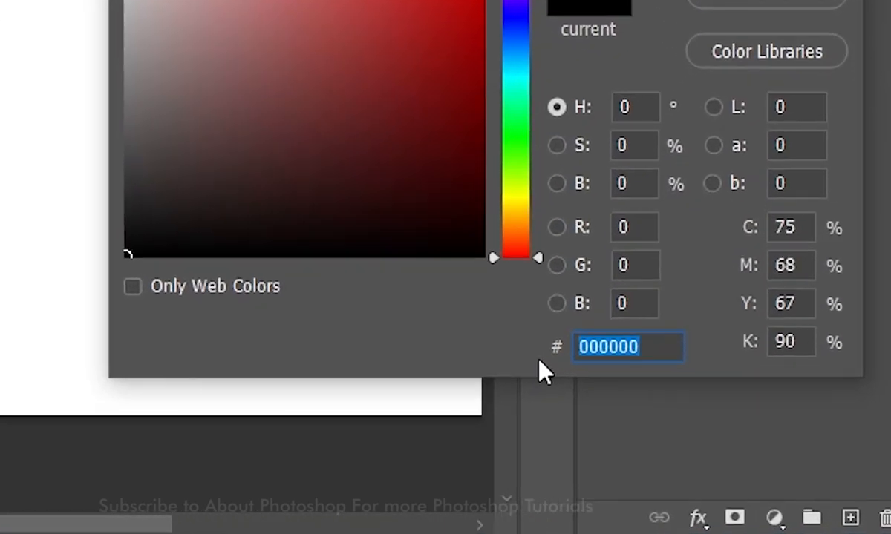
pyautogui.write('808080')
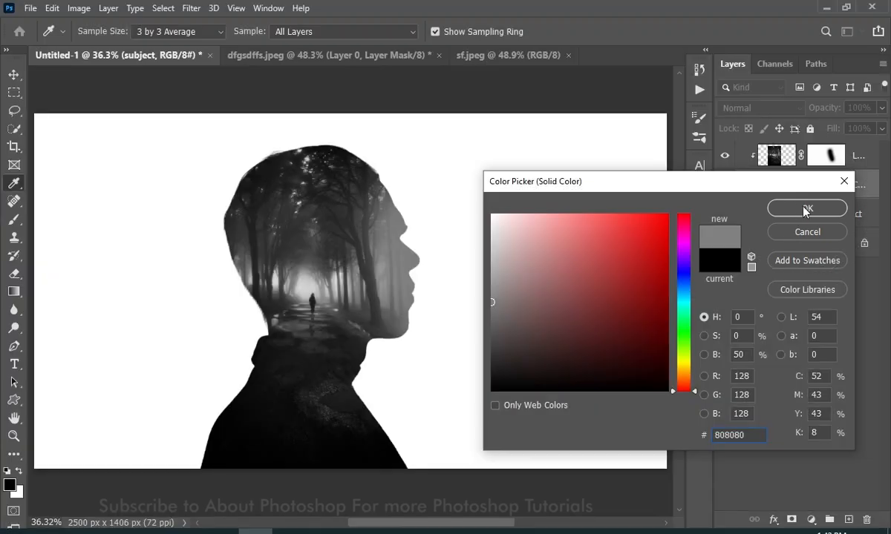
pyautogui.click(806, 209)
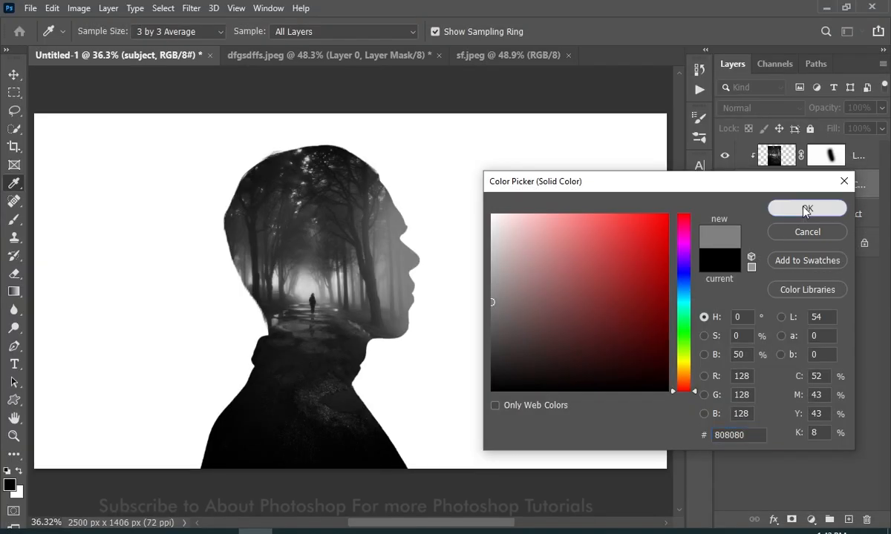
# Set the gray Solid Color fill layer's blend mode to Color
pyautogui.click(747, 113)
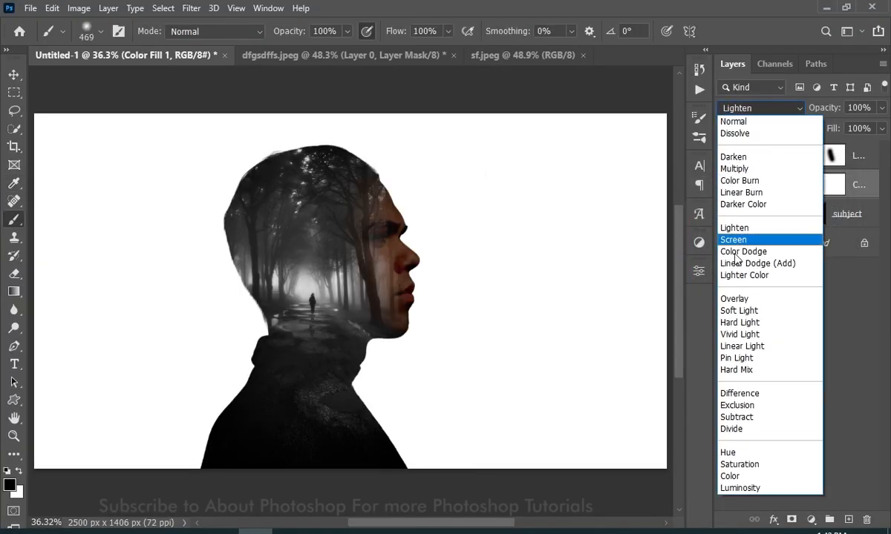
pyautogui.click(732, 476)
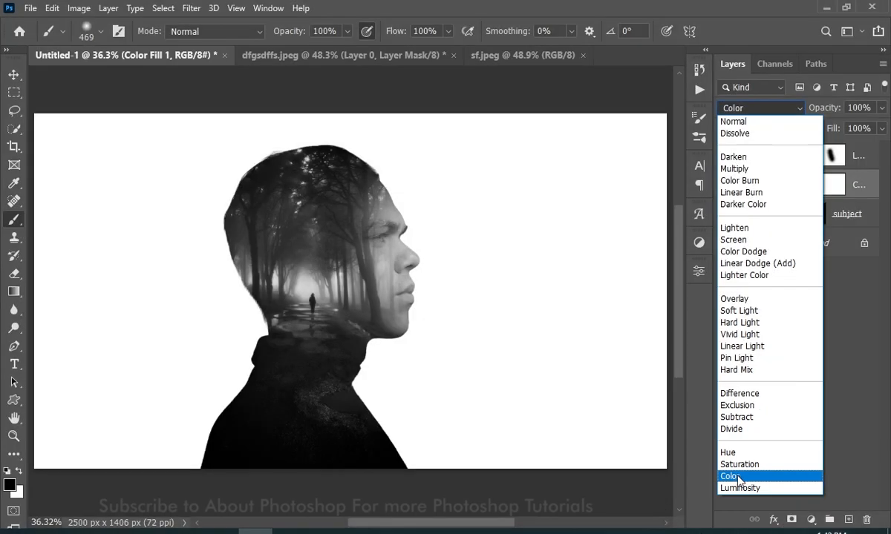
# Add a Curves adjustment above the gray fill, shape a contrast S-curve that lowers the midtones, and compare the subject with and without it
pyautogui.click(810, 520)
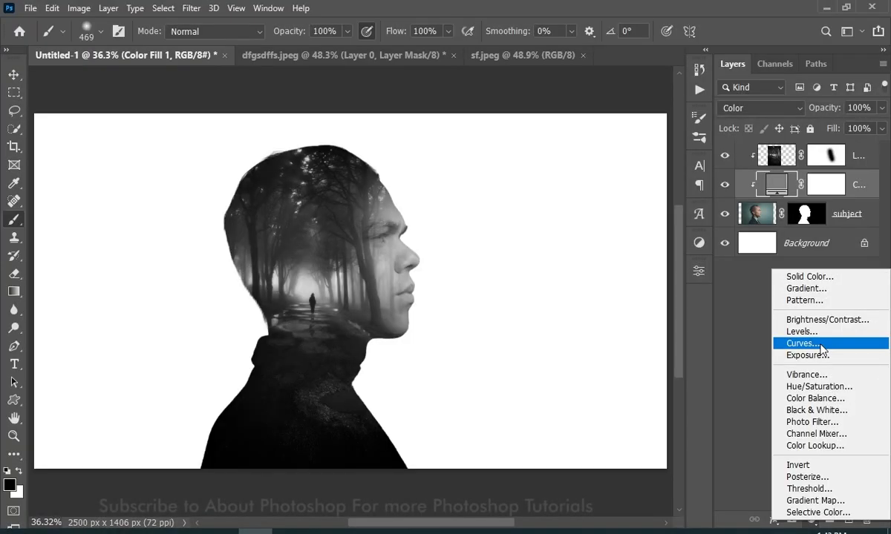
pyautogui.click(813, 344)
pyautogui.moveTo(596, 379); pyautogui.dragTo(595, 399)
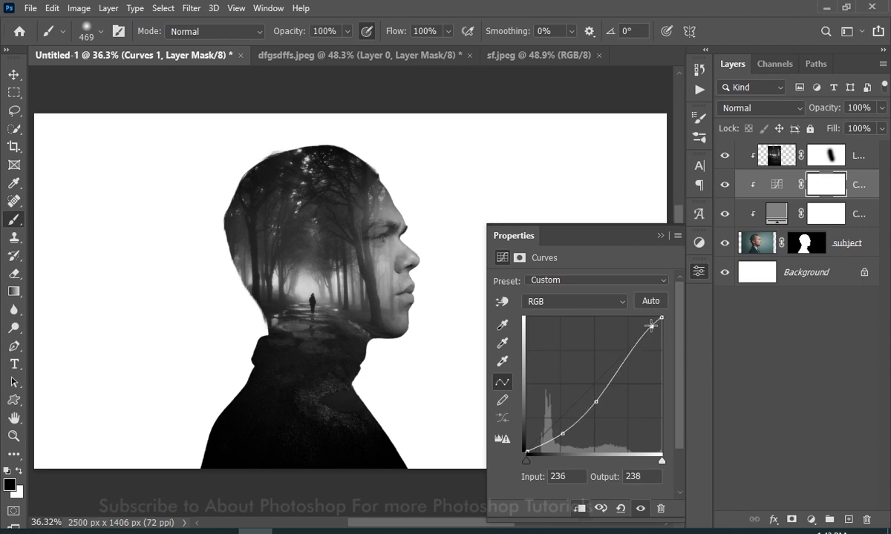
pyautogui.click(659, 237)
pyautogui.click(726, 186)
pyautogui.click(725, 185)
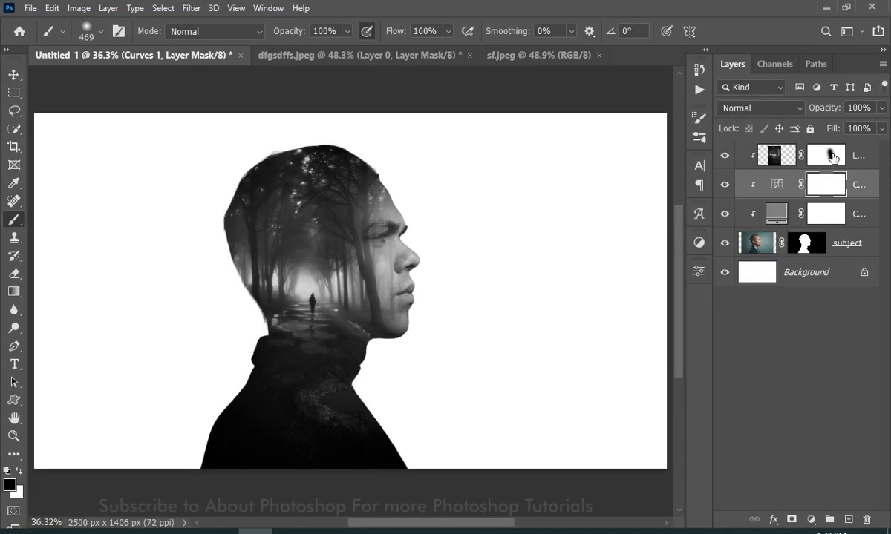
# Paint black on the forest layer's mask around the brow and cheek, finishing with a 353 px brush, to reveal more face
pyautogui.click(832, 157)
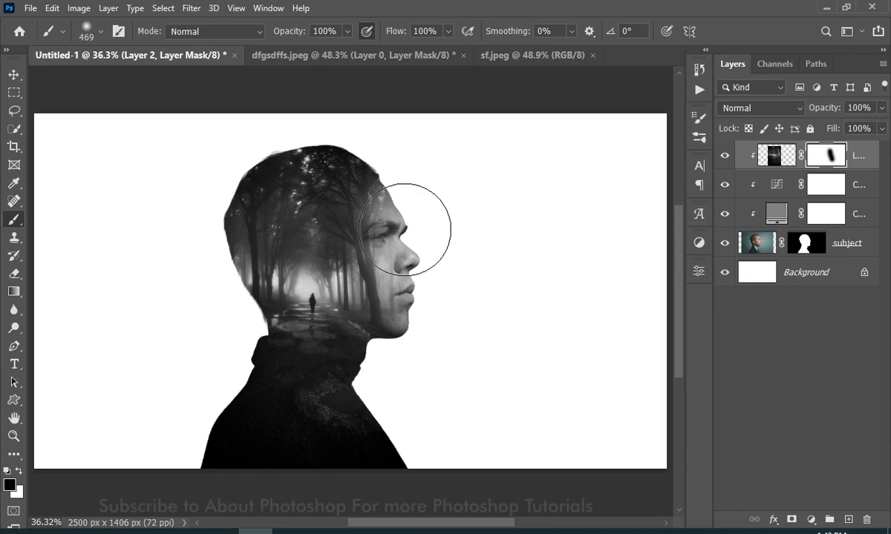
pyautogui.moveTo(414, 232); pyautogui.dragTo(391, 284)
pyautogui.hotkey('ctrl', 'z')
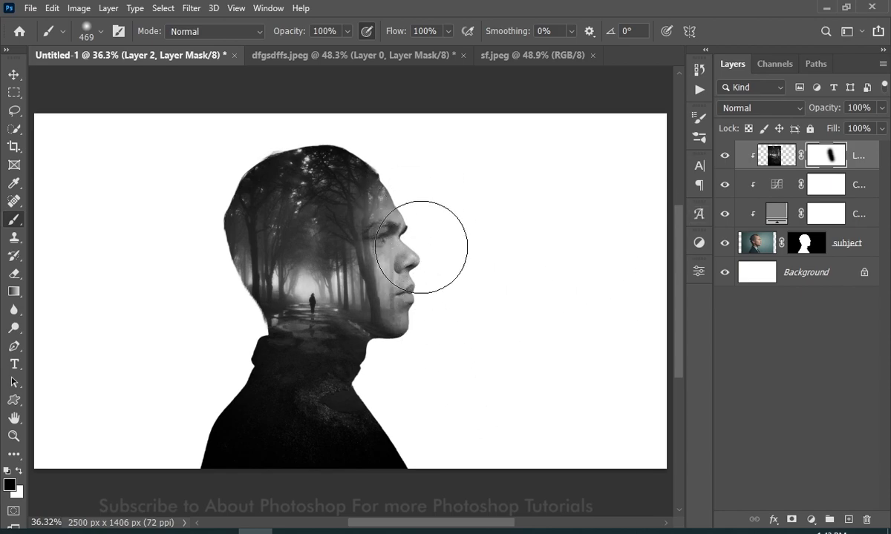
pyautogui.moveTo(421, 219); pyautogui.dragTo(398, 219)
pyautogui.click(384, 219)
pyautogui.hotkey('ctrl', 'z')
pyautogui.click(410, 236)
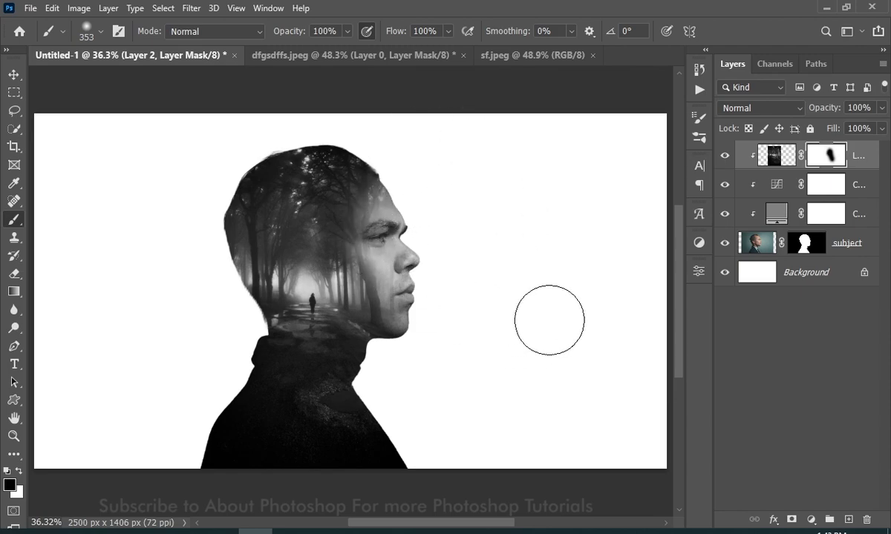
# Paint black on the forest layer's mask over the collar and jacket with a 629 px brush, and compare with the forest layer hidden
pyautogui.moveTo(338, 368); pyautogui.dragTo(374, 487)
pyautogui.click(332, 377)
pyautogui.moveTo(401, 373); pyautogui.dragTo(439, 372)
pyautogui.click(377, 359)
pyautogui.hotkey('ctrl', 'z')
pyautogui.click(726, 156)
pyautogui.click(726, 156)
pyautogui.click(726, 156)
pyautogui.click(726, 156)
pyautogui.click(726, 156)
pyautogui.click(725, 156)
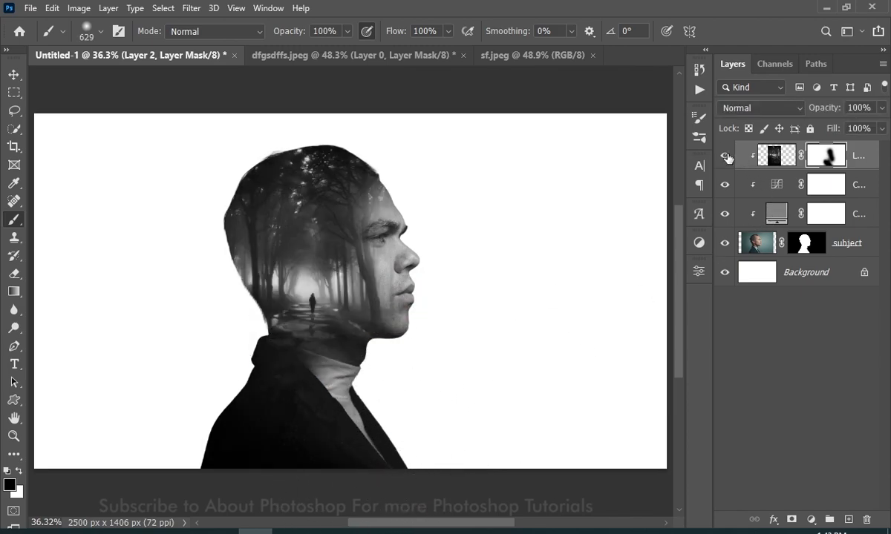
# Refine the forest mask around the neck with black, restore forest texture on the jacket with a 480 px white brush, and compare with the original portrait
pyautogui.press('c')
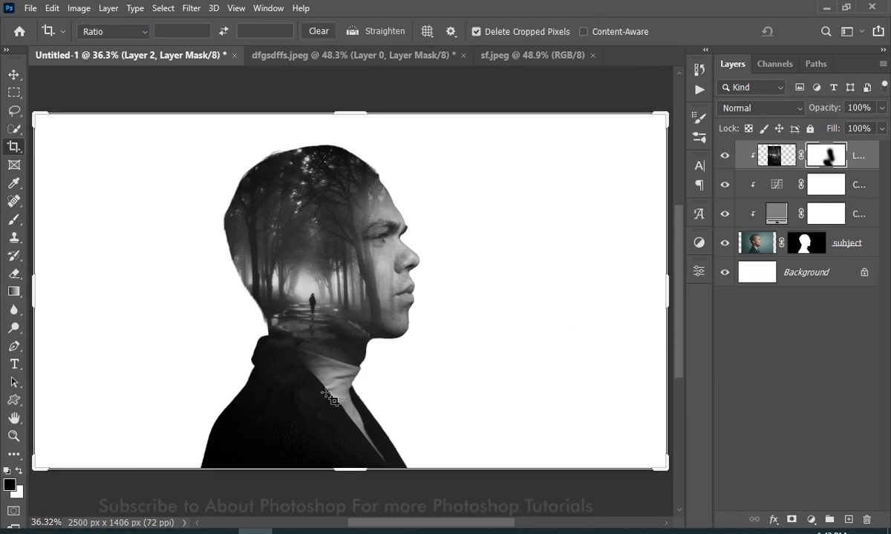
pyautogui.press('b')
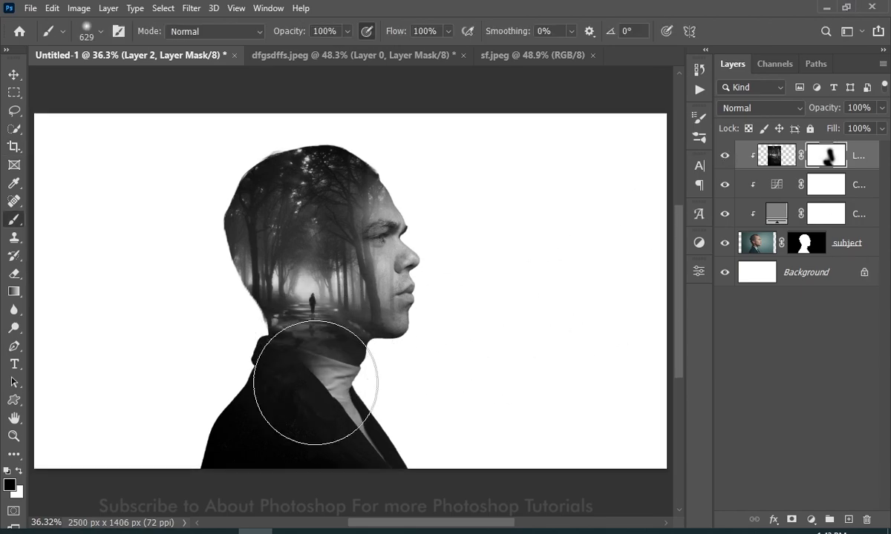
pyautogui.moveTo(339, 334); pyautogui.dragTo(314, 326)
pyautogui.click(314, 326)
pyautogui.hotkey('ctrl', 'z')
pyautogui.click(351, 366)
pyautogui.press('x')
pyautogui.moveTo(310, 411); pyautogui.dragTo(310, 441)
pyautogui.click(285, 399)
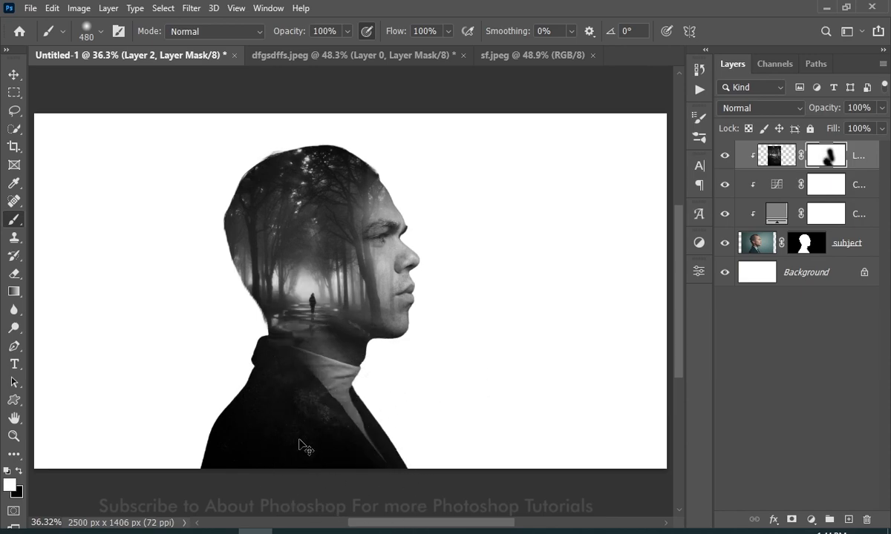
pyautogui.keyDown('alt'); pyautogui.click(726, 245); pyautogui.keyUp('alt')
pyautogui.keyDown('alt'); pyautogui.click(726, 245); pyautogui.keyUp('alt')
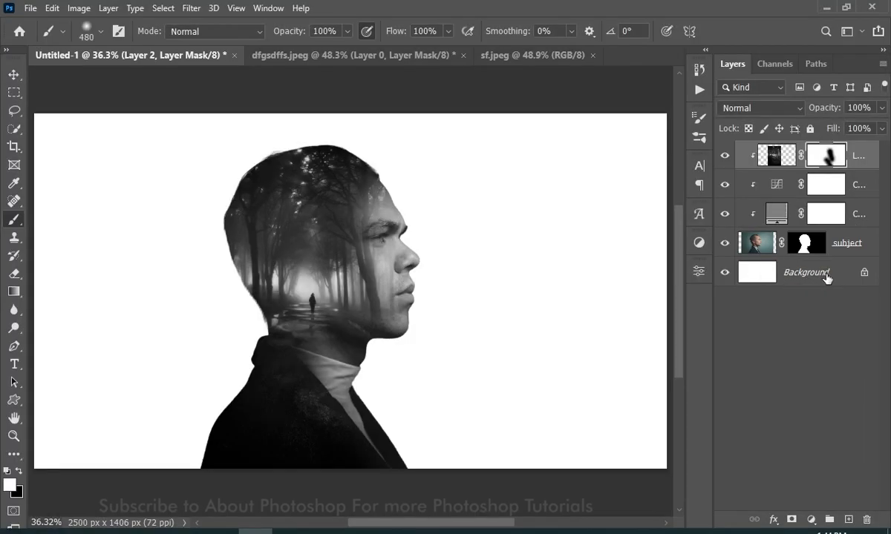
# Add a Solid Color fill layer in light gray cfcfcf directly above the Background layer, sampling tones from the portrait as trial colors
pyautogui.click(822, 276)
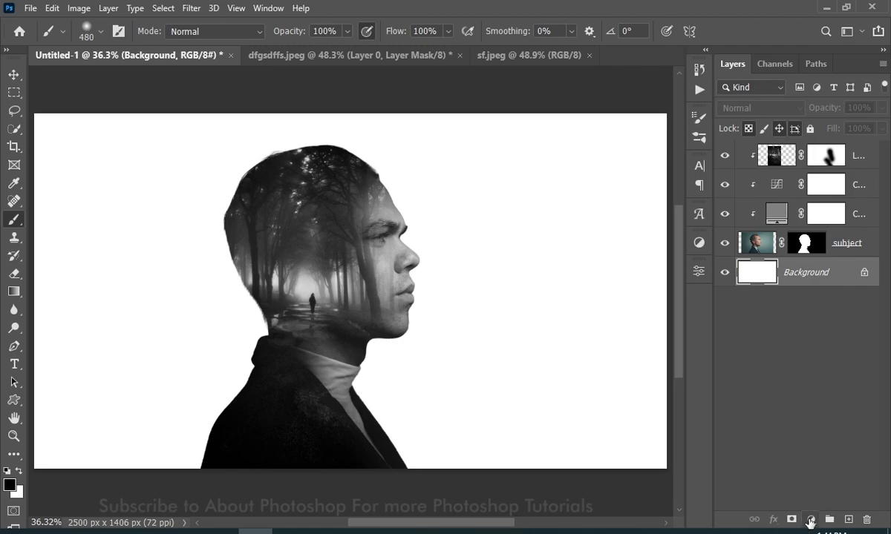
pyautogui.click(811, 520)
pyautogui.click(806, 276)
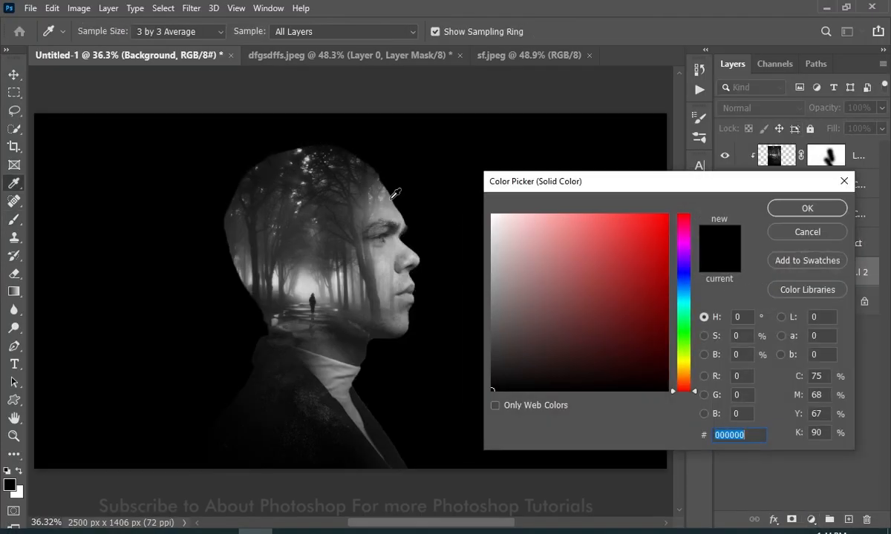
pyautogui.click(392, 198)
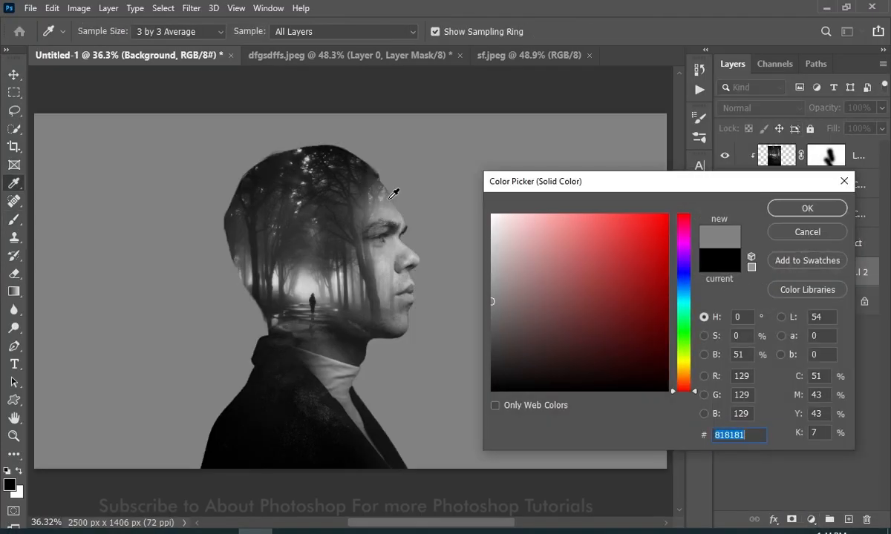
pyautogui.click(238, 223)
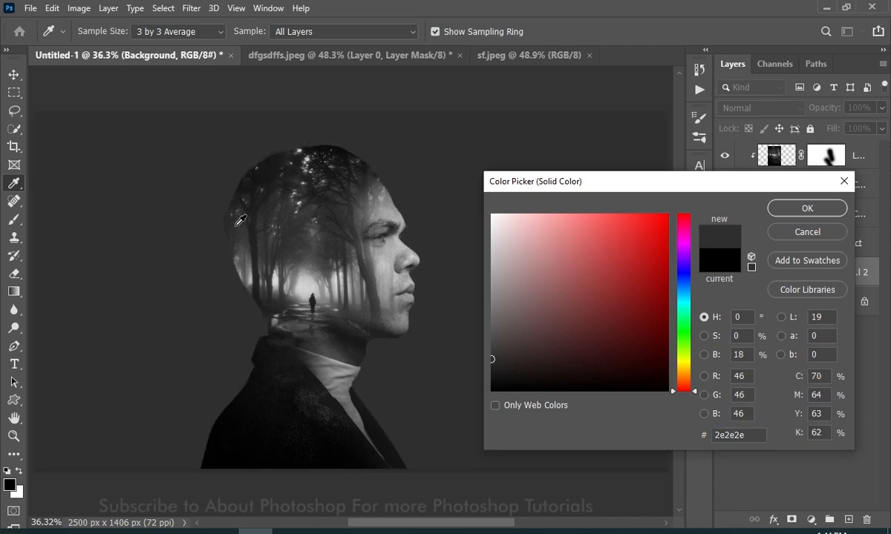
pyautogui.click(280, 265)
pyautogui.click(333, 281)
pyautogui.click(348, 315)
pyautogui.click(368, 288)
pyautogui.click(391, 277)
pyautogui.click(388, 257)
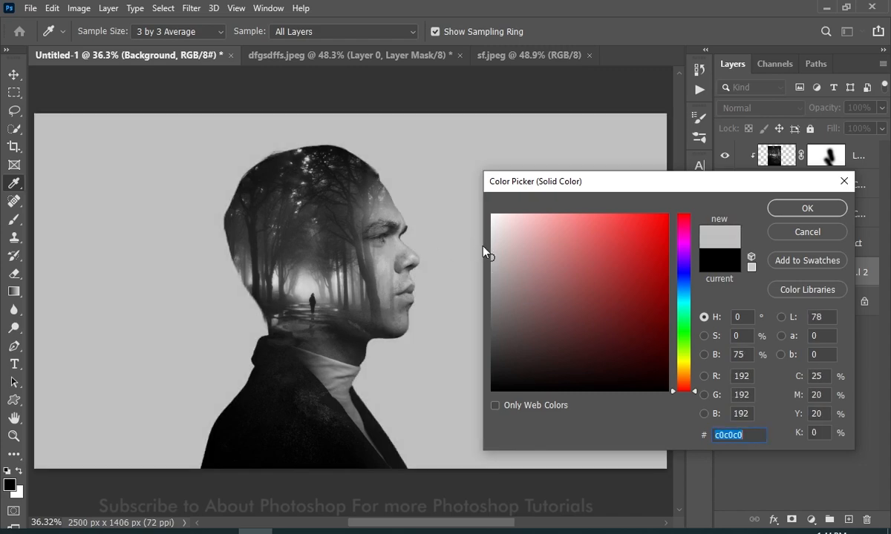
pyautogui.click(490, 247)
pyautogui.click(489, 249)
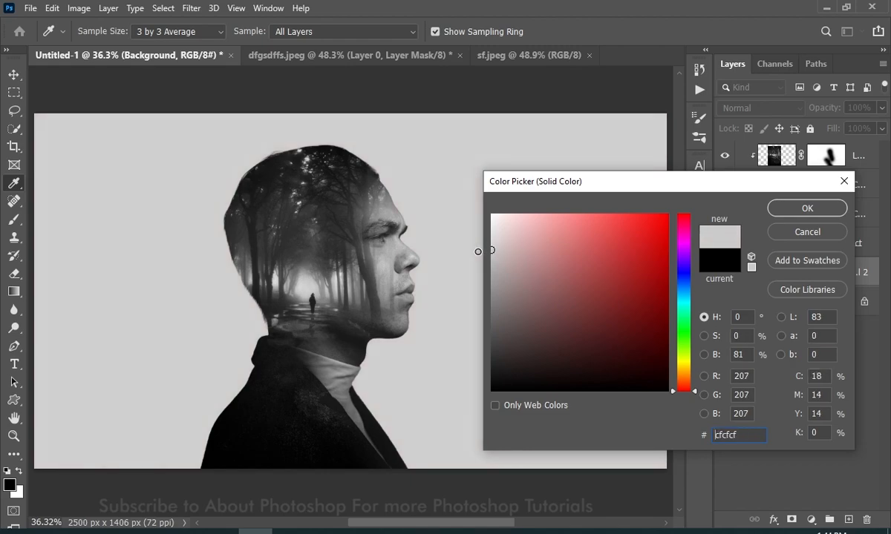
pyautogui.click(817, 208)
# Dab black on the forest layer's mask near the upper back of the head with a 287 px brush, undoing unwanted strokes
pyautogui.click(826, 159)
pyautogui.moveTo(308, 262)
pyautogui.mouseDown()
pyautogui.moveTo(267, 265)
pyautogui.moveTo(279, 259)
pyautogui.moveTo(286, 267)
pyautogui.mouseUp()
pyautogui.press('x')
pyautogui.hotkey('ctrl', 'z')
pyautogui.click(290, 276)
pyautogui.hotkey('ctrl', 'z')
pyautogui.click(278, 252)
pyautogui.hotkey('ctrl', 'z')
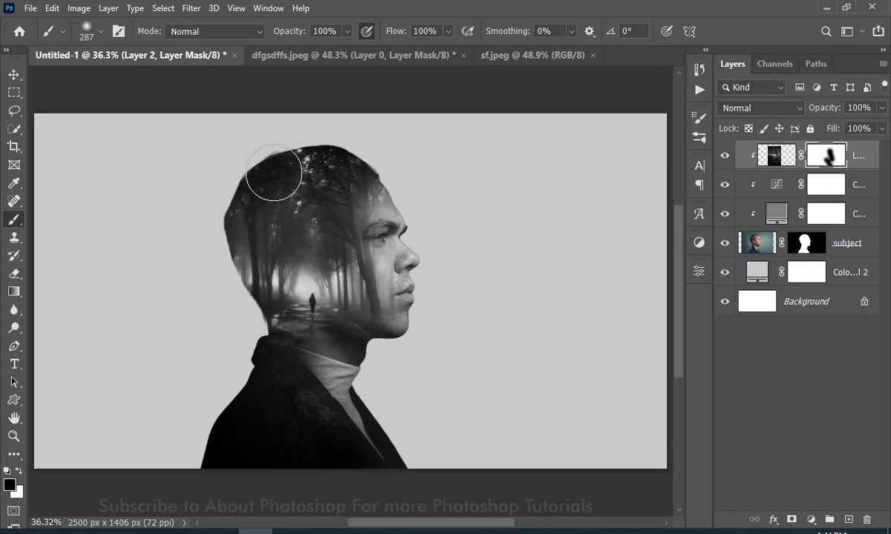
pyautogui.moveTo(276, 175); pyautogui.dragTo(248, 225)
pyautogui.hotkey('ctrl', 'z')
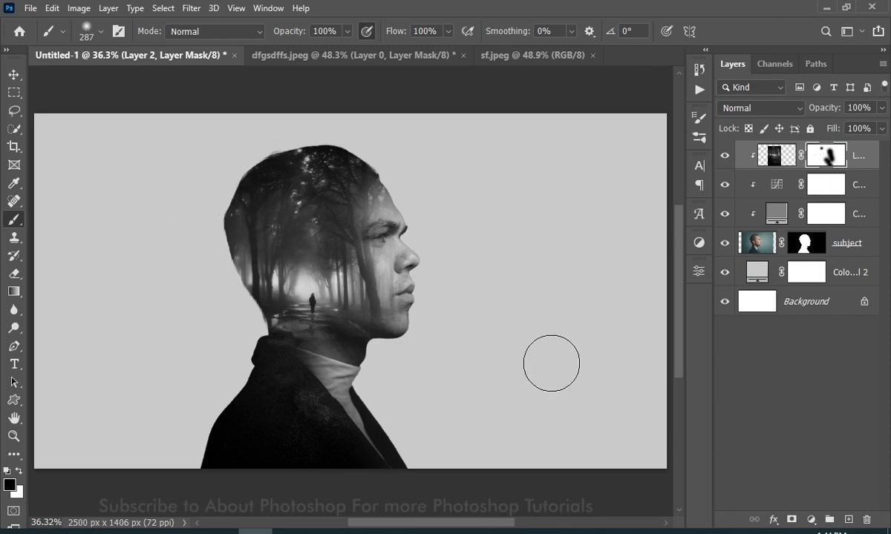
pyautogui.press('z')
pyautogui.moveTo(324, 263); pyautogui.dragTo(374, 259)
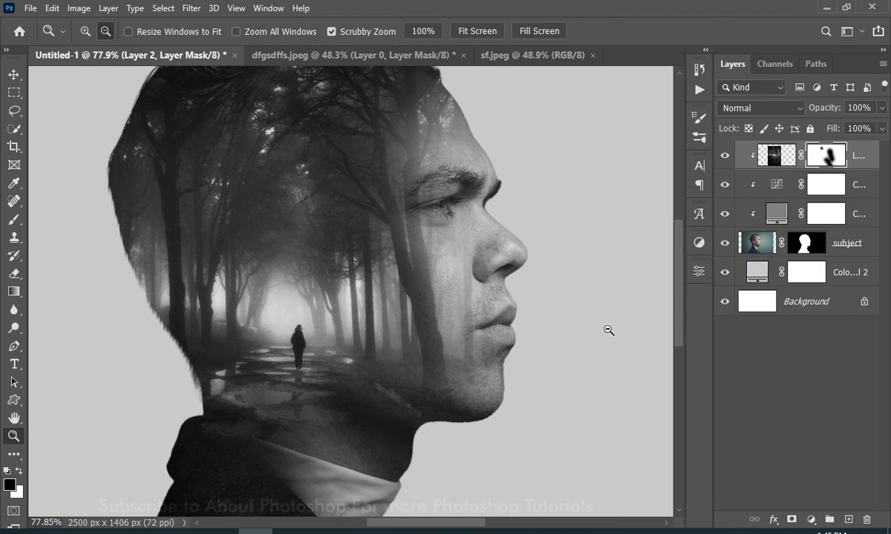
pyautogui.moveTo(637, 314); pyautogui.dragTo(590, 327)
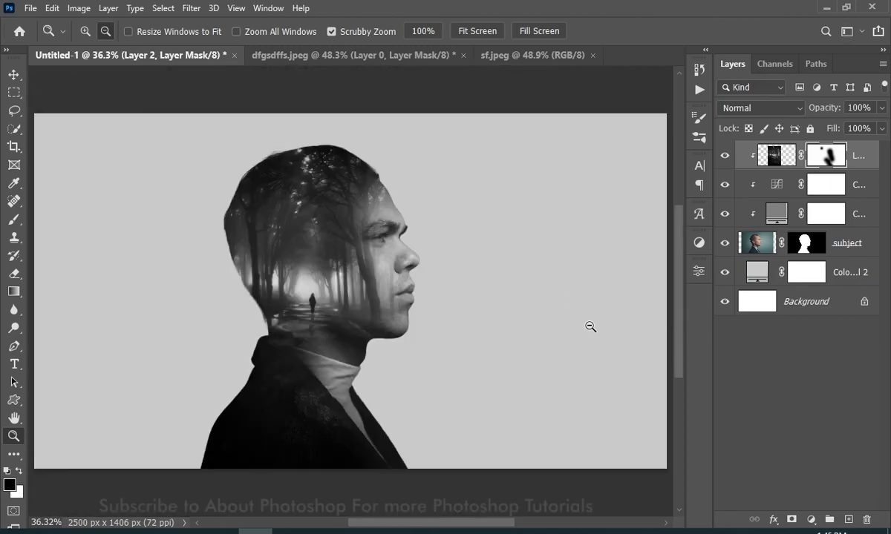